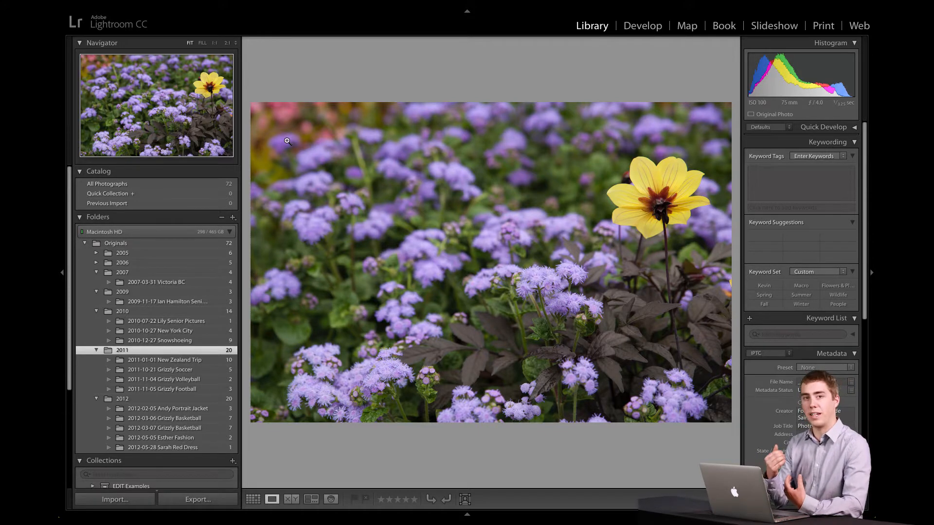
Step: View the mountain sunset photo and the garden photo MG_9269.dng enlarged, returning to the thumbnail grid each time
key(g)
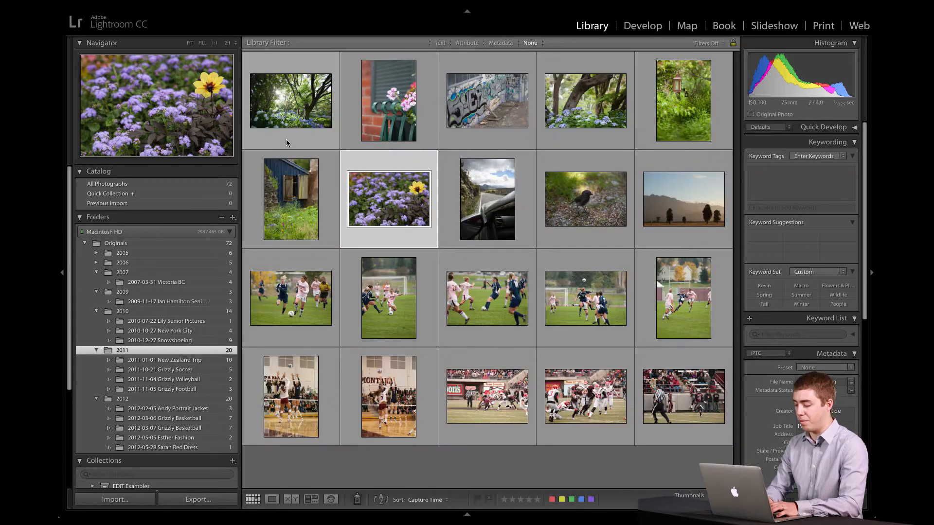
double_click(650, 214)
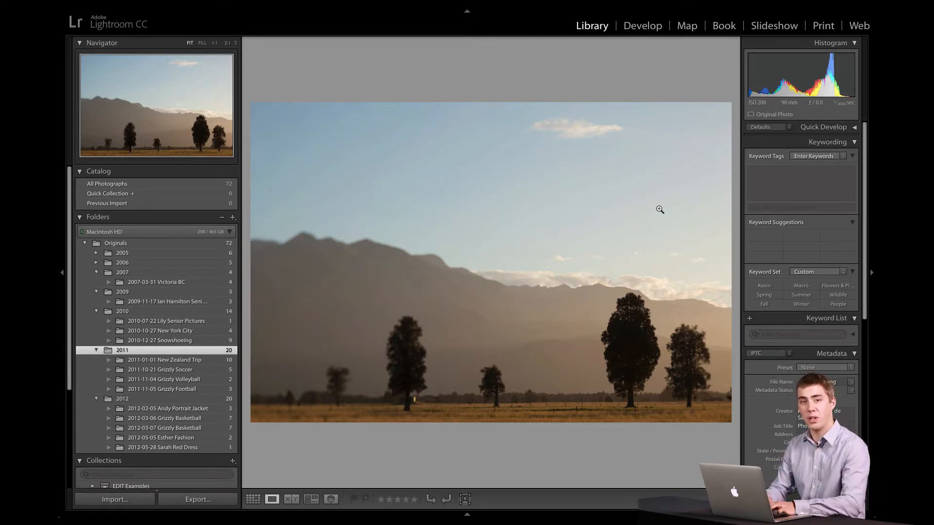
key(g)
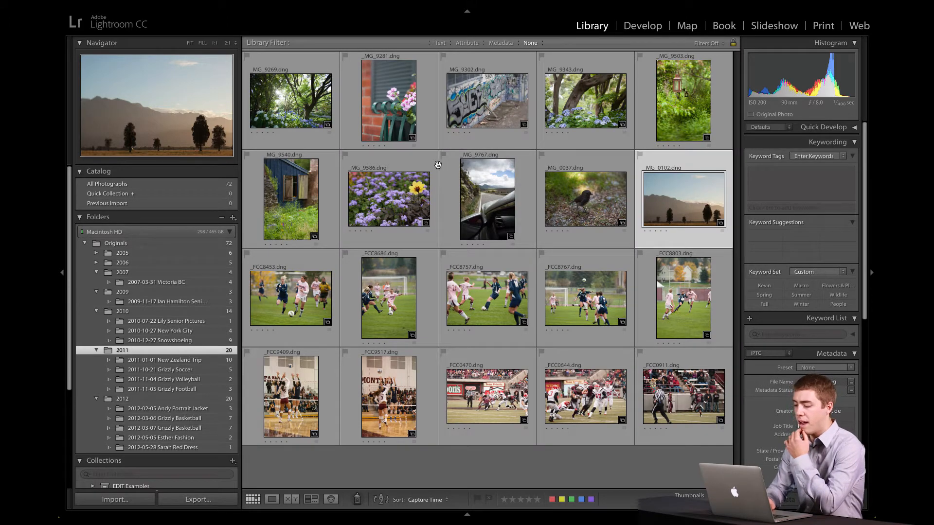
double_click(289, 123)
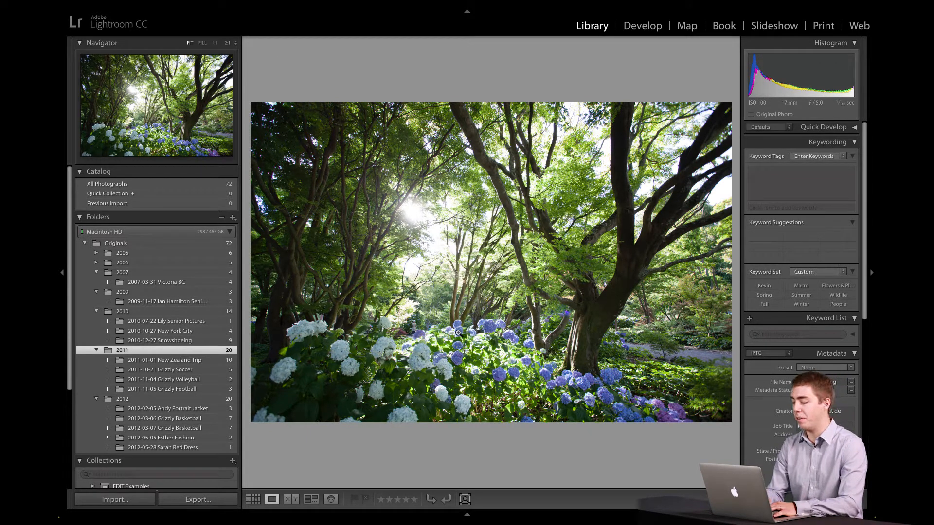
key(g)
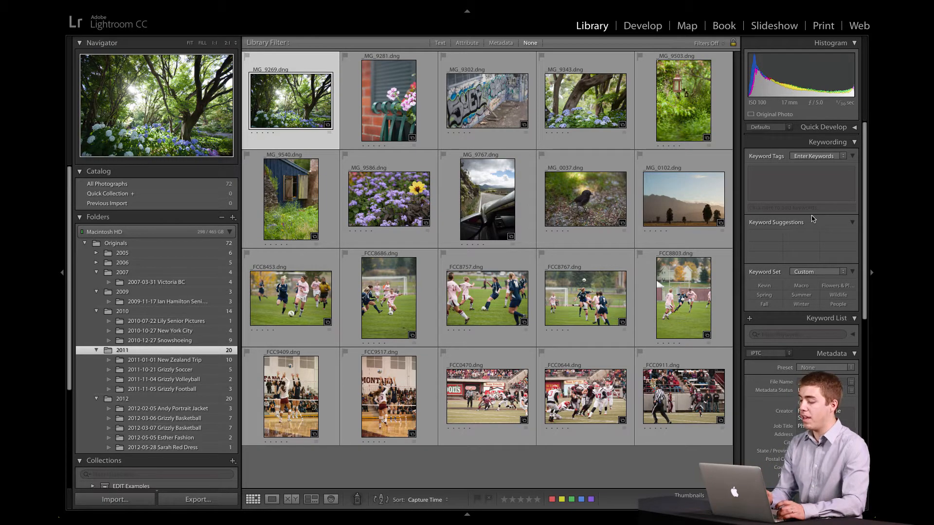
key(Tab)
key(Tab)
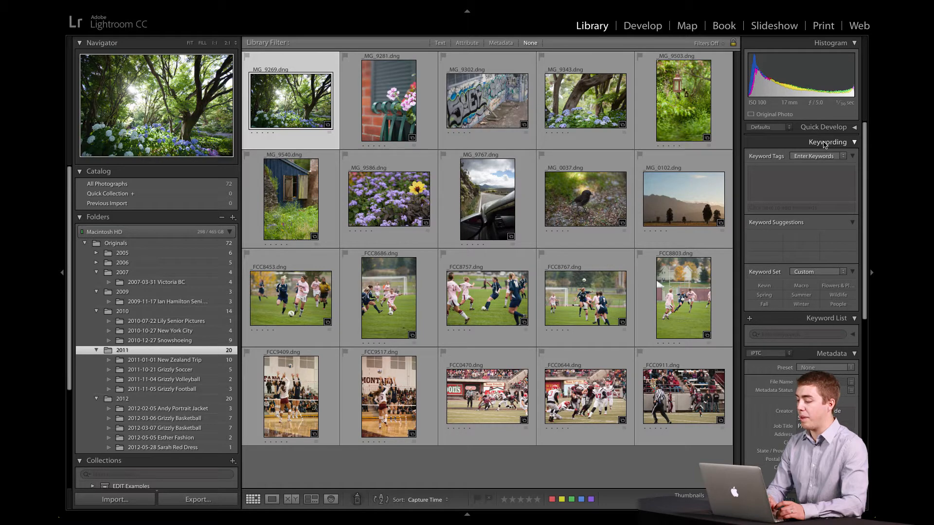
Step: Add the keywords Garden, Flowers, Summer and Trees to the garden photo MG_9269.dng
click(789, 186)
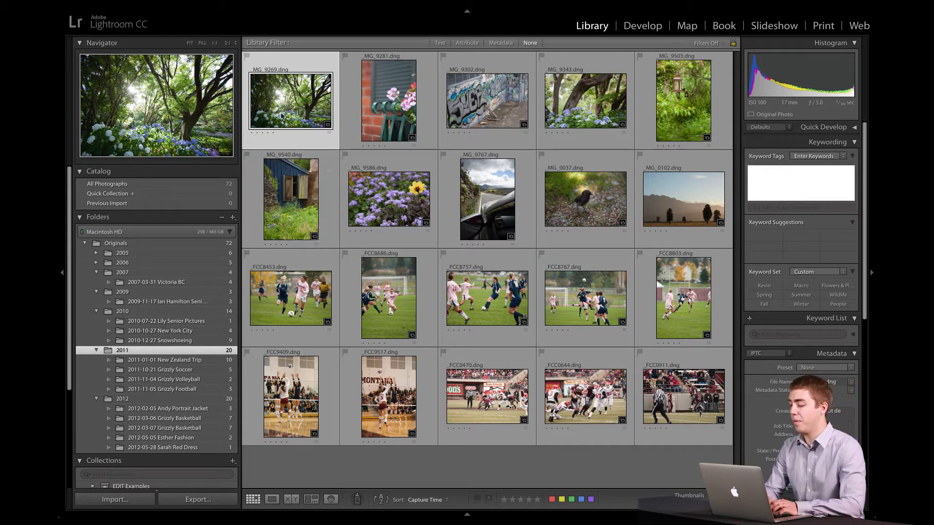
mouse_move(281, 116)
text(G)
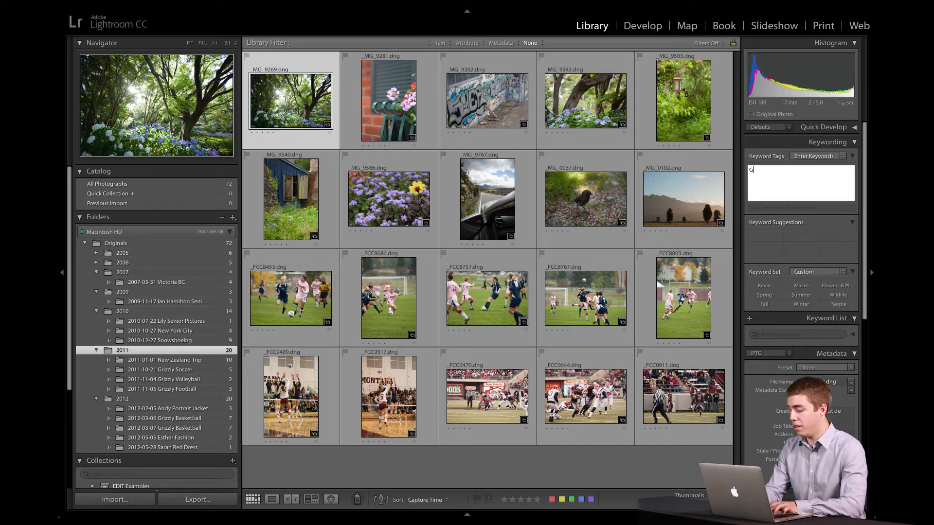
text(arden,)
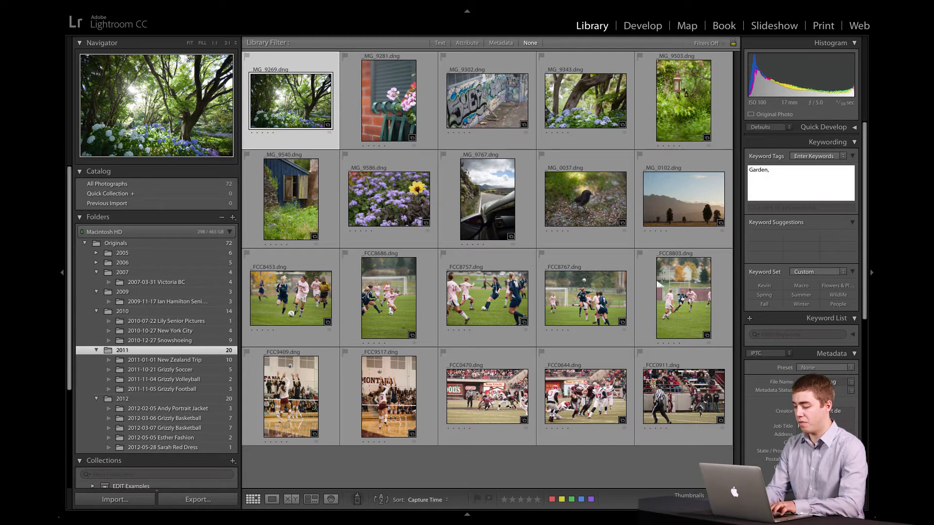
text(Flowers, Summer, Trees)
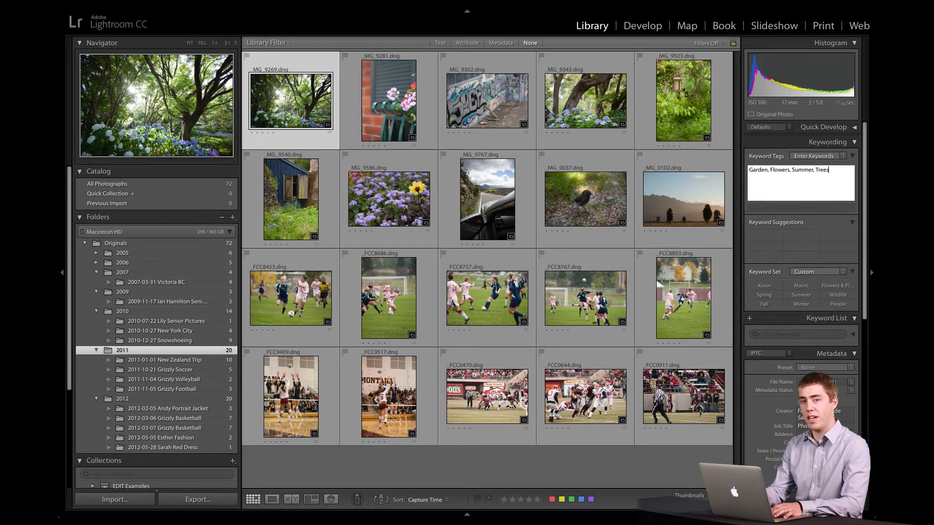
key(Return)
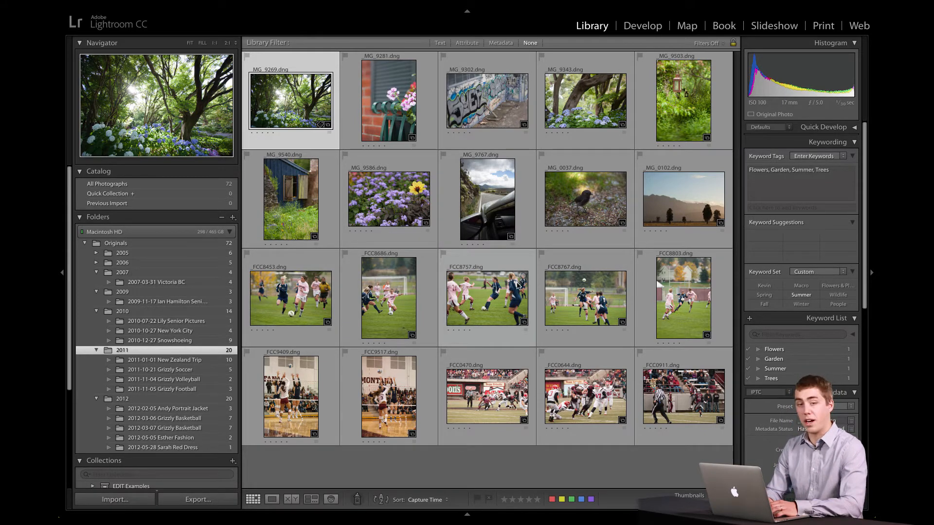
Step: Tag all five soccer photos in the 2011 folder with the keywords Soccer, People and Sports
click(292, 291)
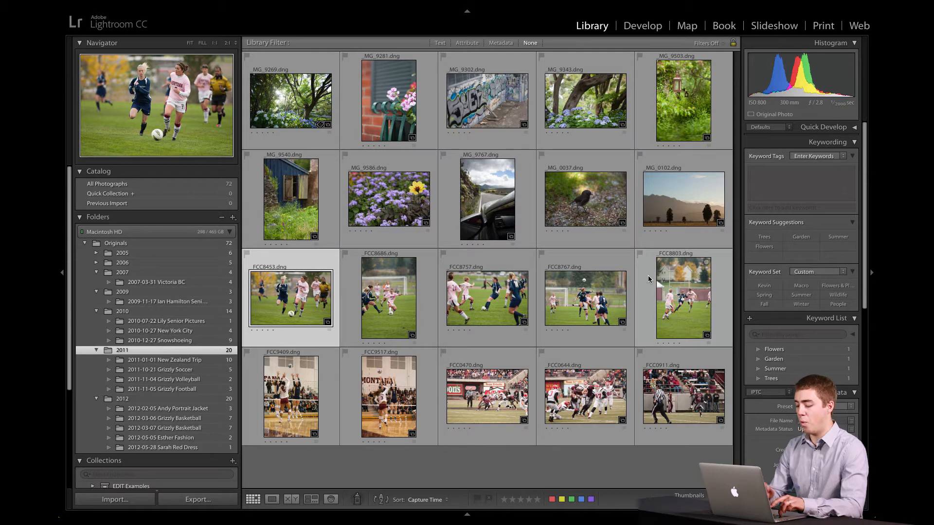
shift+click(696, 306)
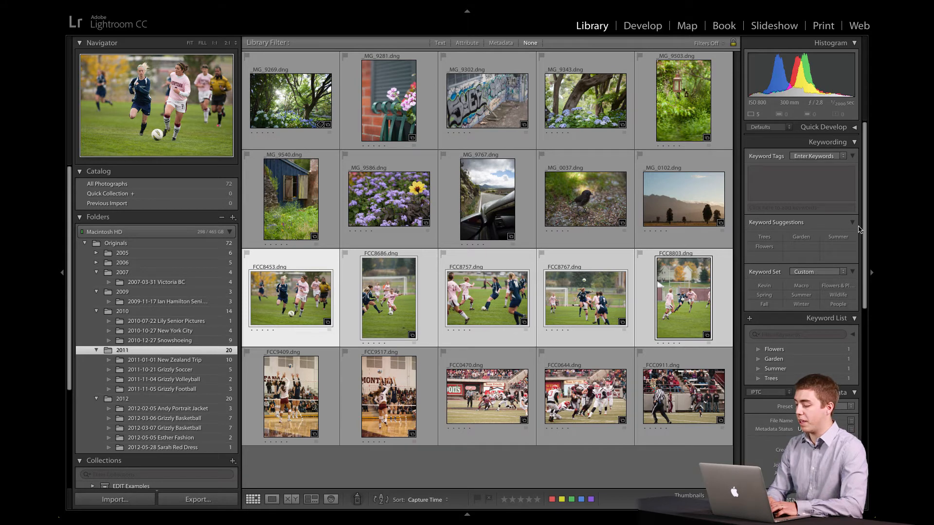
click(791, 184)
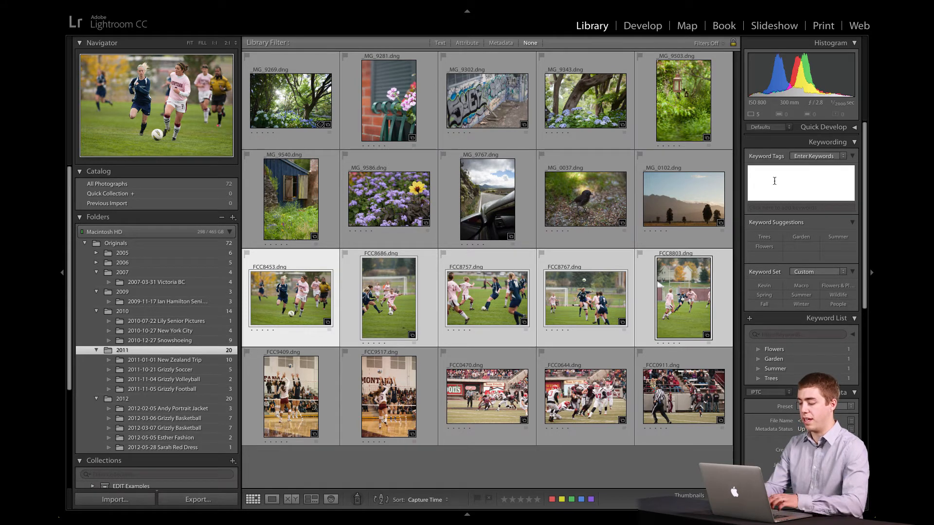
text(S)
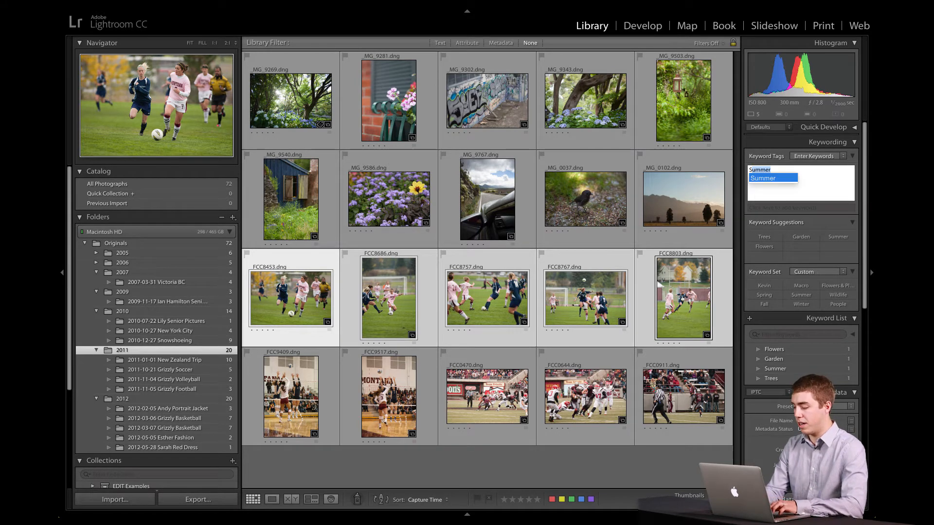
text(occer)
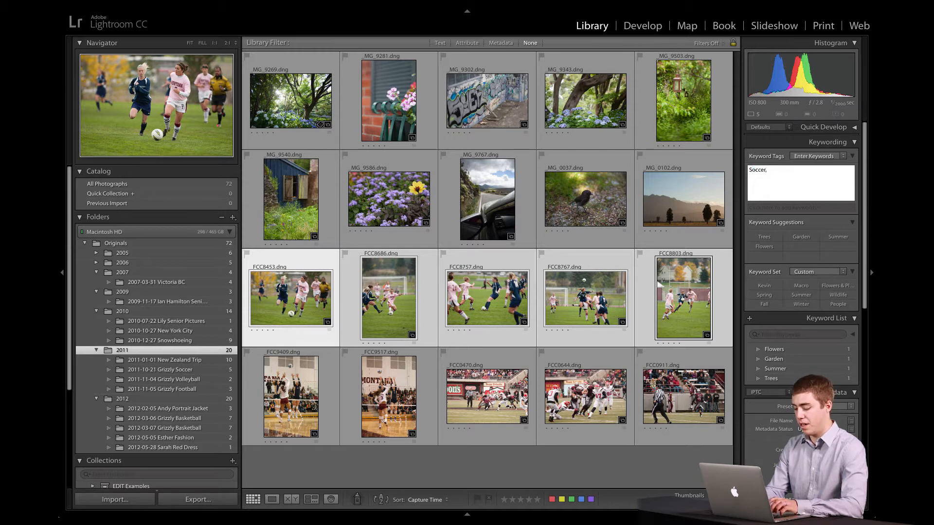
text(, People, Sports)
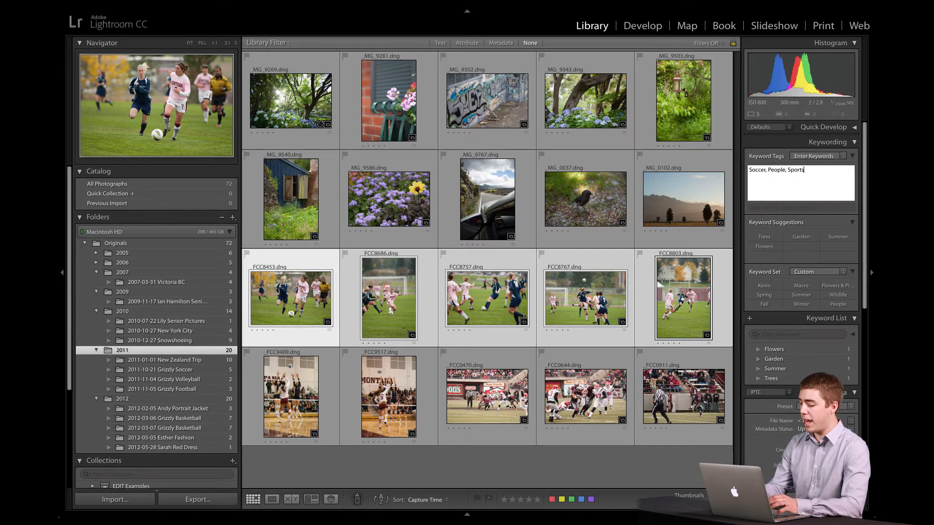
key(Return)
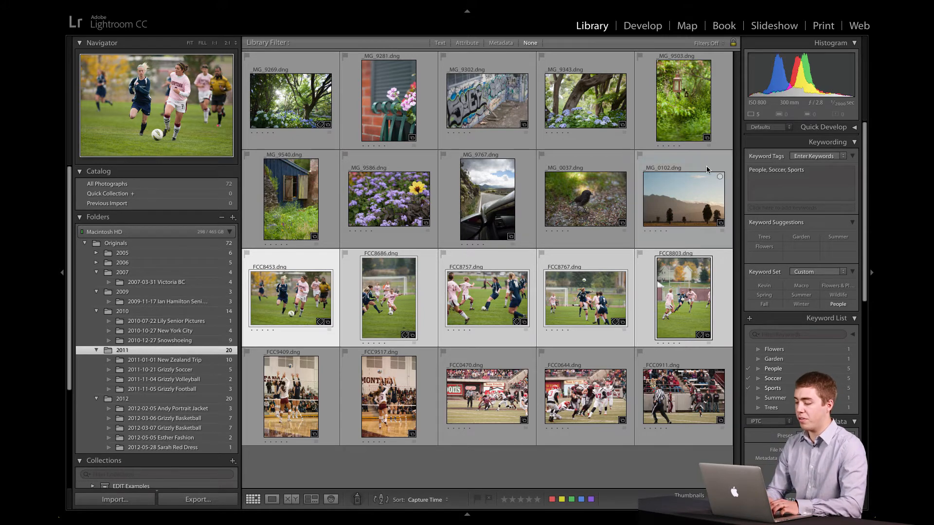
Step: Tag the three football photos in the last row with the keywords Football and Sports
click(479, 396)
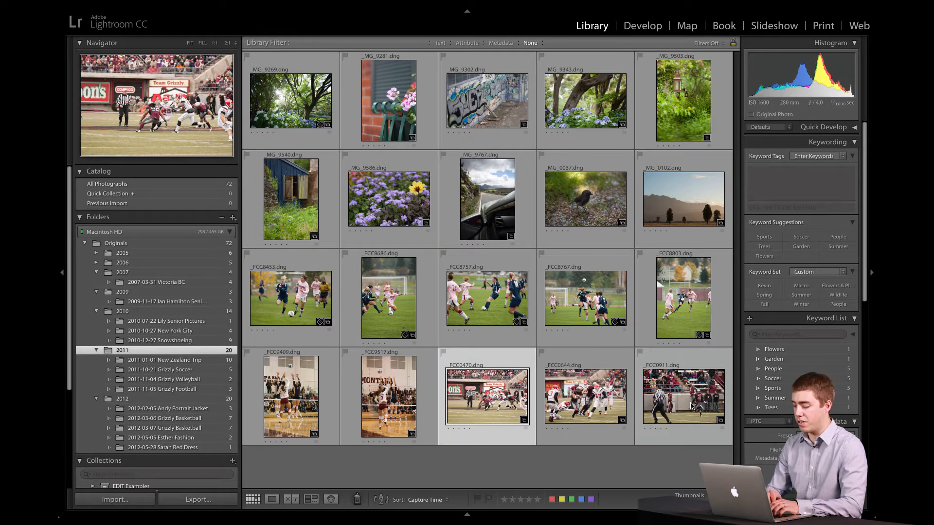
shift+click(692, 405)
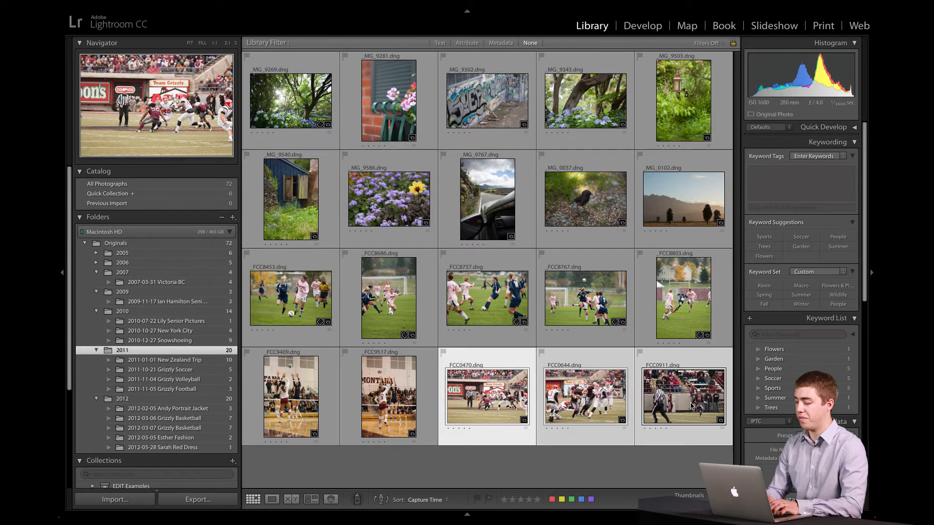
click(771, 195)
text(Football,S)
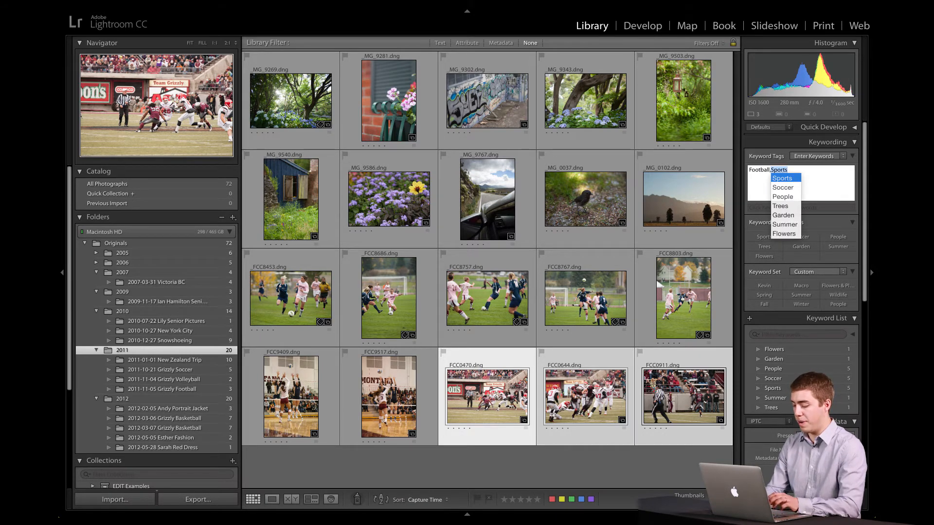
key(BackSpace)
key(BackSpace)
text(Sp)
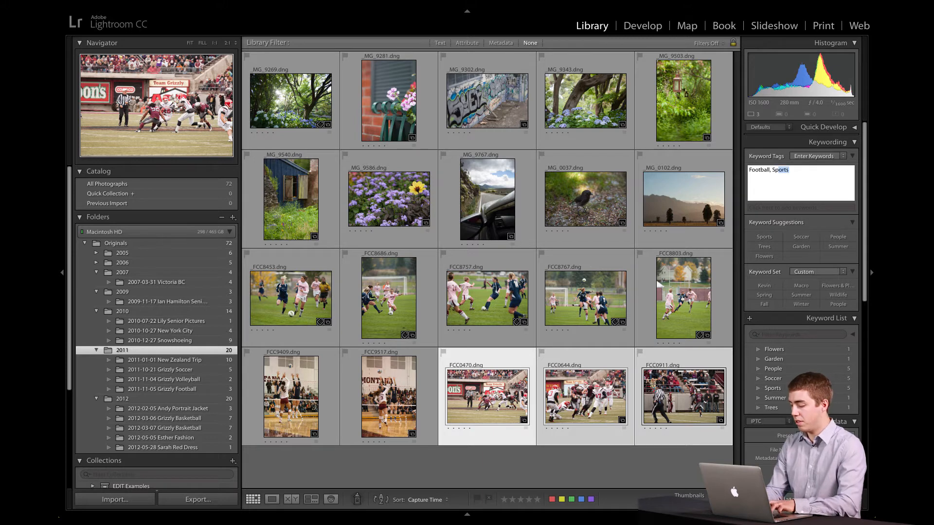
text(orts)
key(Return)
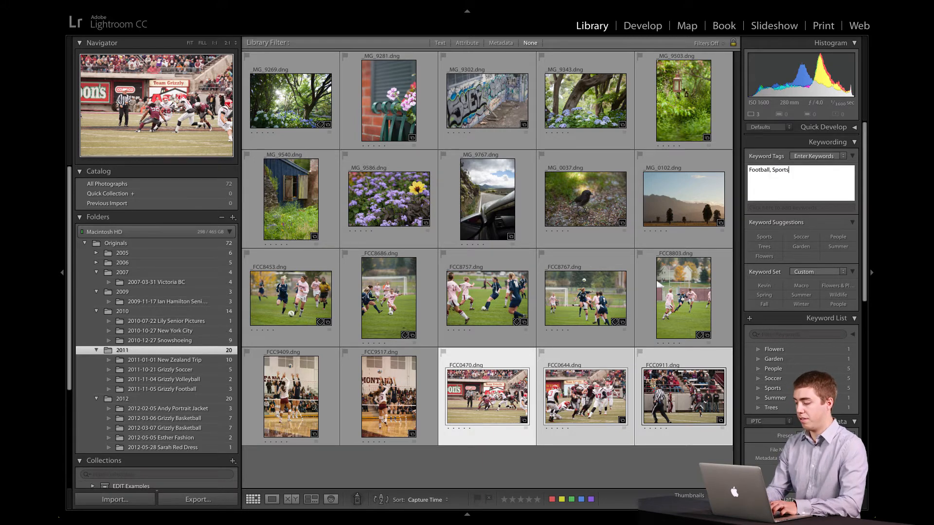
key(Return)
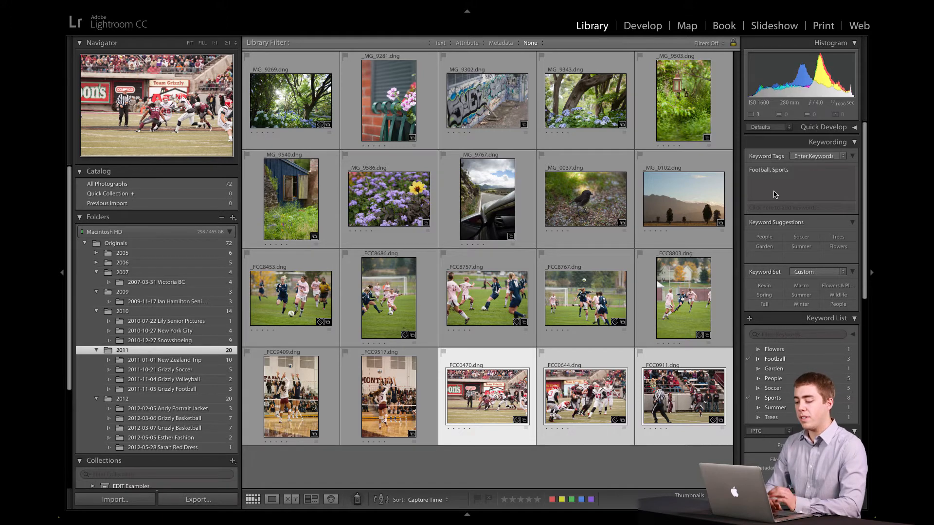
Step: Show all photographs in the catalog and cycle the grid's thumbnail information display off and back on
click(203, 188)
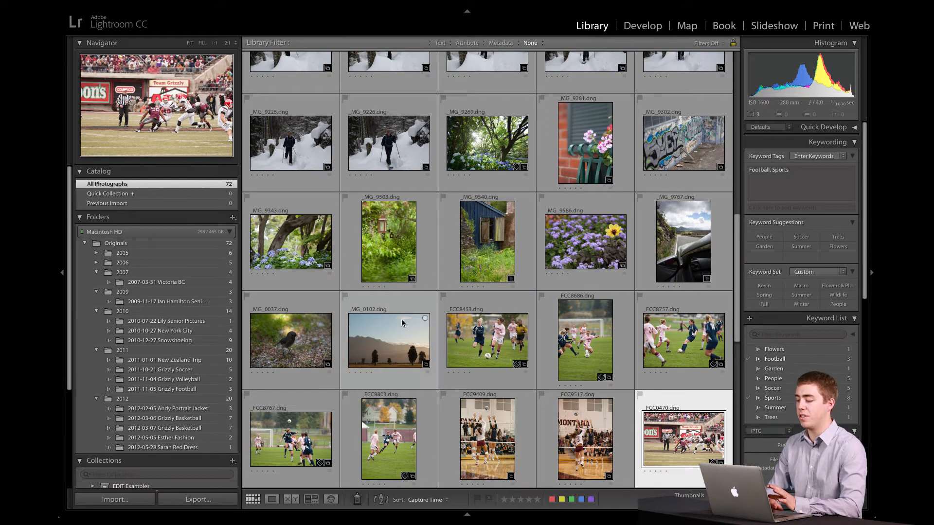
key(j)
key(j)
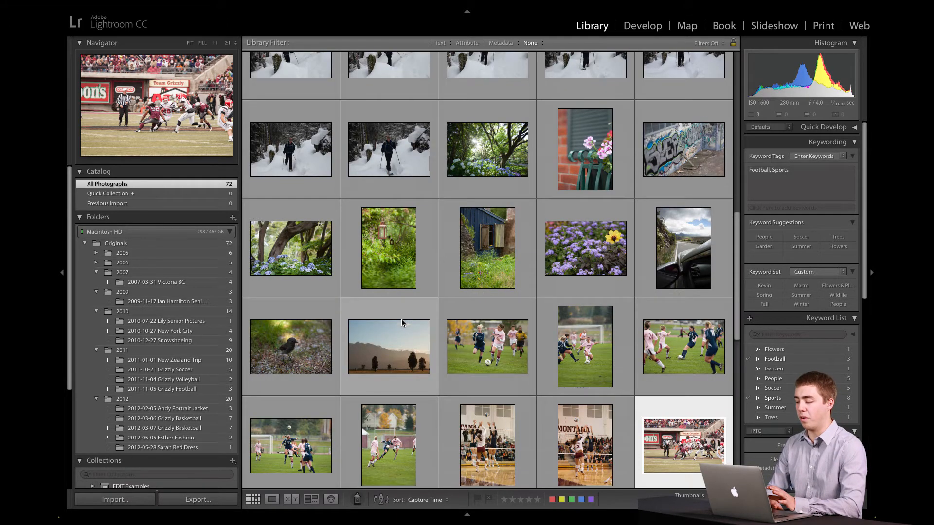
scroll(402, 322, up, 3)
scroll(401, 320, down, 4)
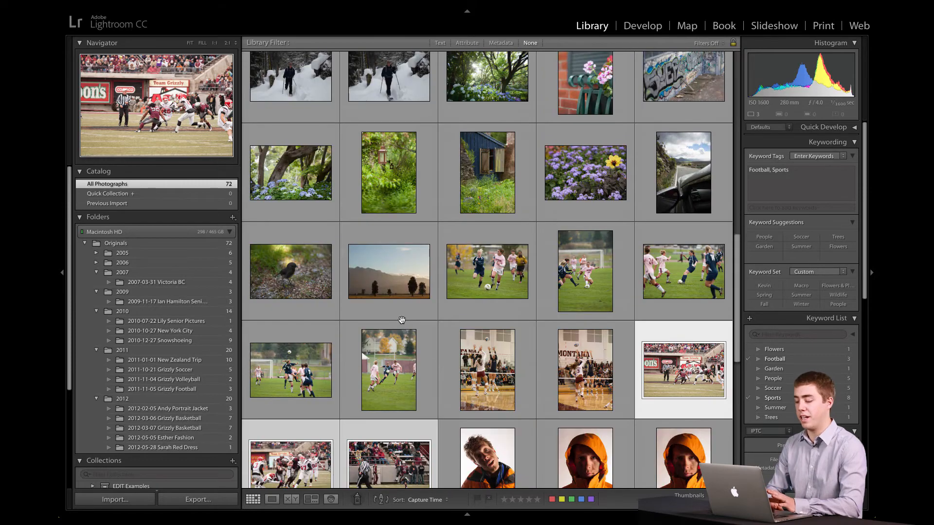
key(j)
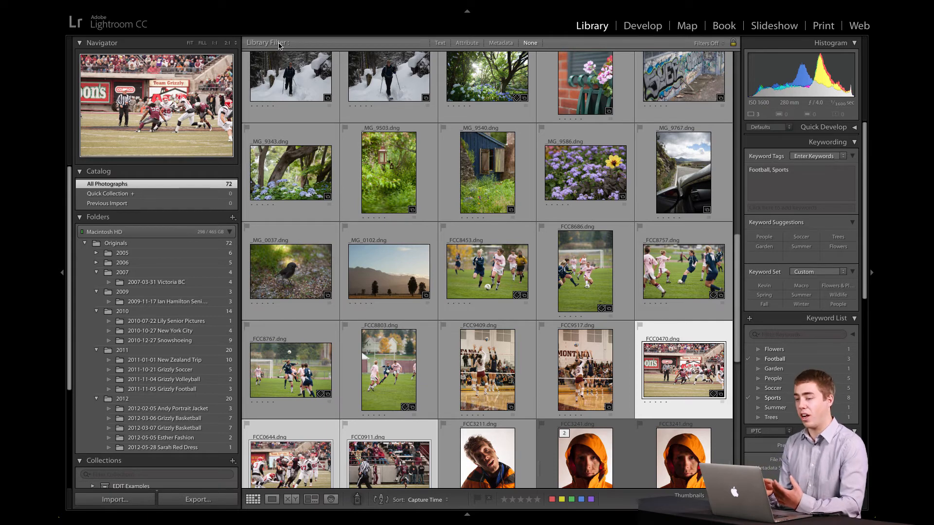
Step: Toggle the Library Filter bar above the thumbnail grid off and back on
key(backslash)
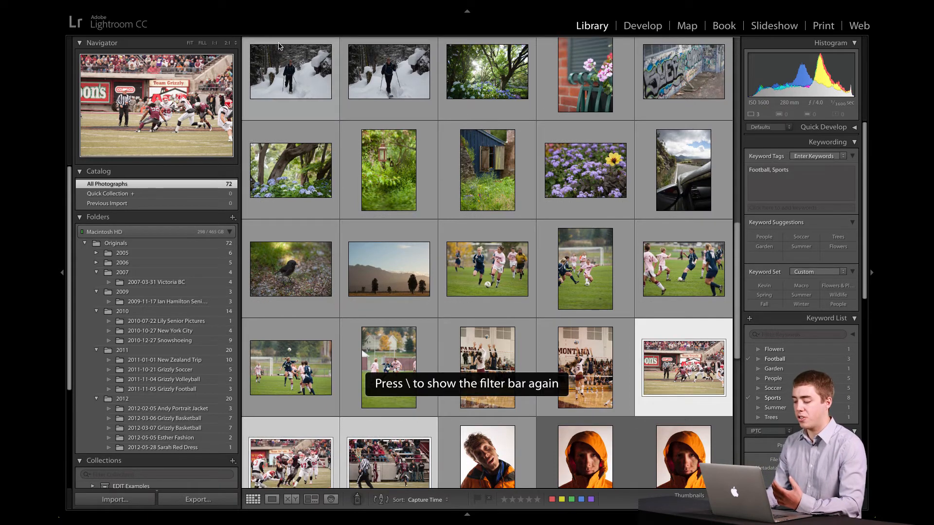
key(backslash)
key(backslash)
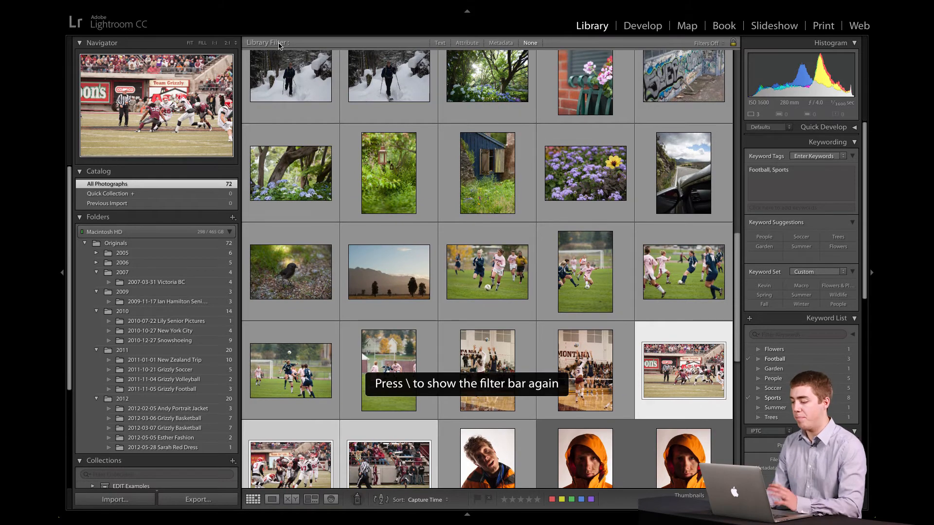
key(backslash)
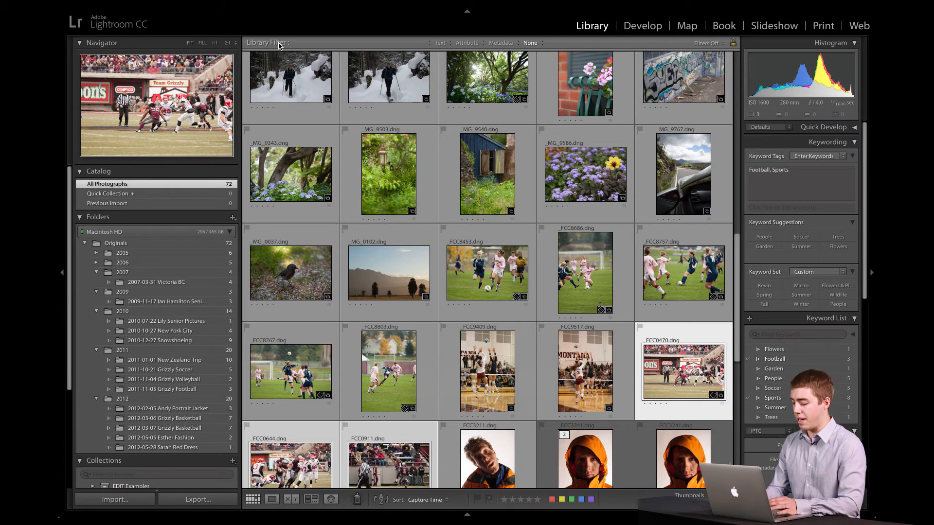
key(backslash)
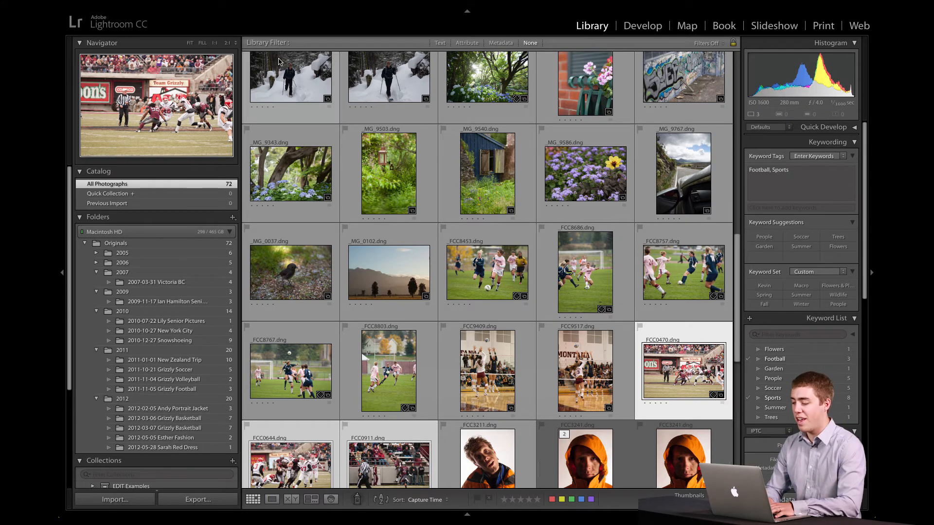
Step: Filter all photographs by the text Sports in any searchable field
click(439, 45)
click(439, 43)
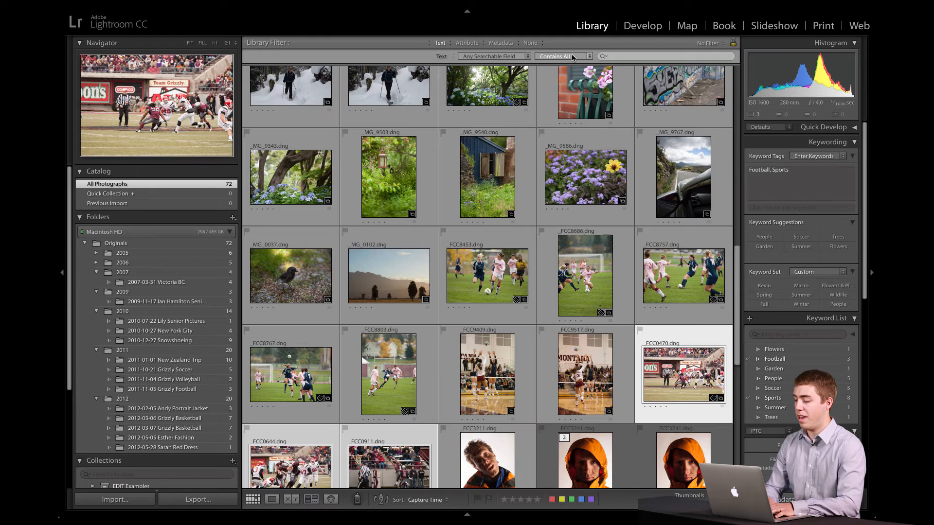
click(623, 57)
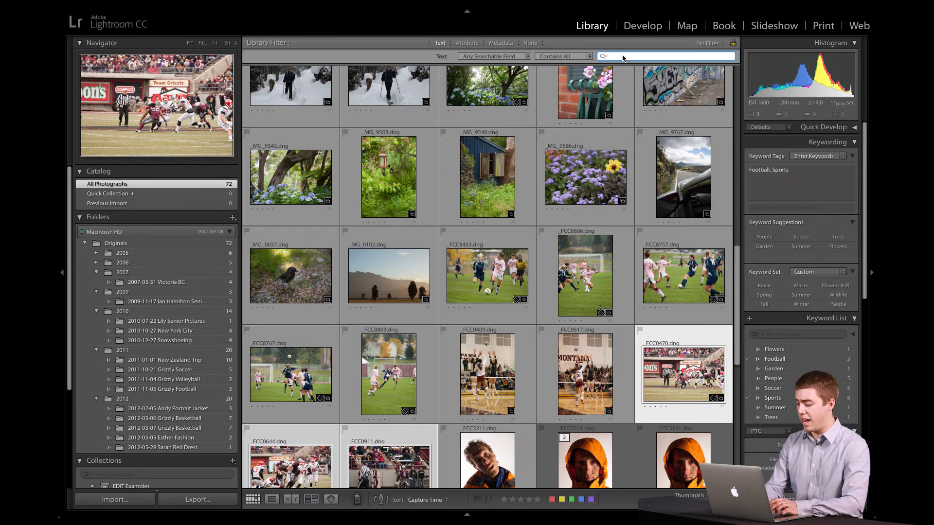
text(Sports)
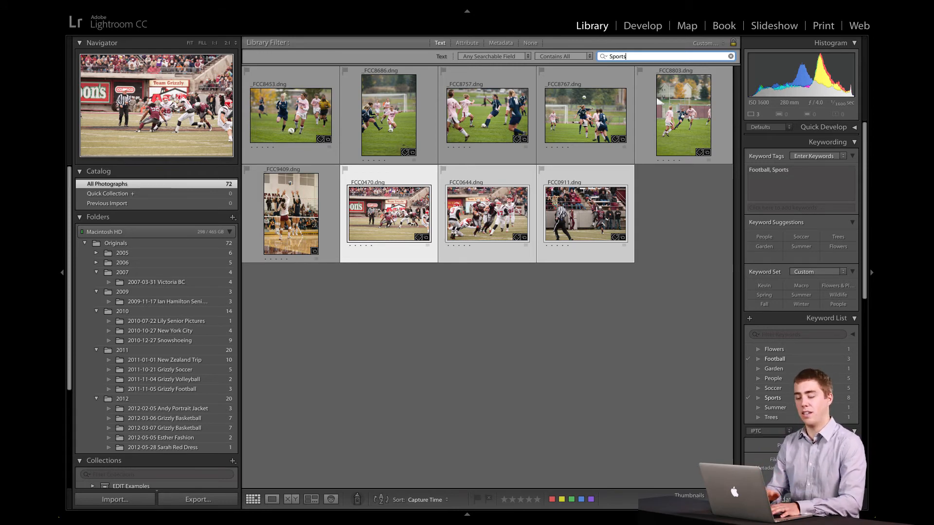
Step: Replace the text filter with Garden to find matching photos, and turn the filter off when finished
key(BackSpace)
key(BackSpace)
key(BackSpace)
key(BackSpace)
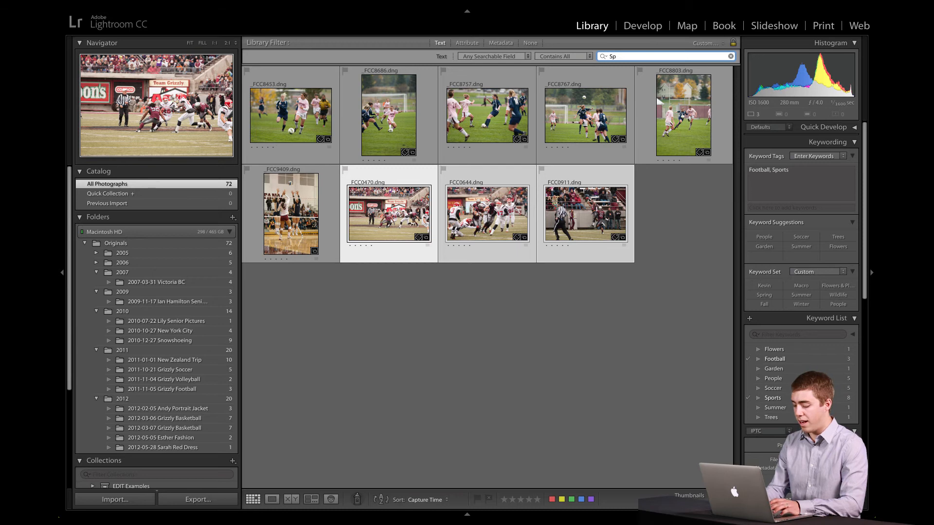
key(BackSpace)
key(BackSpace)
text(Garden)
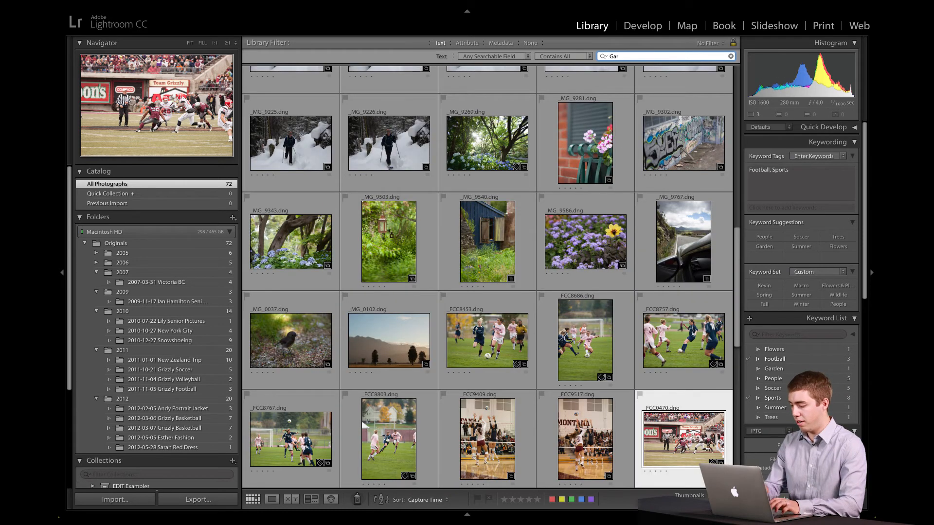
key(Return)
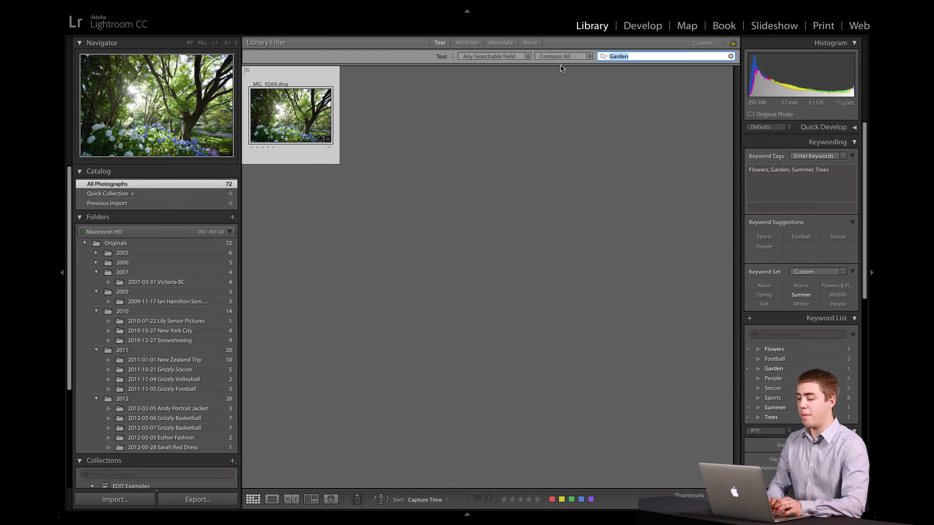
click(528, 43)
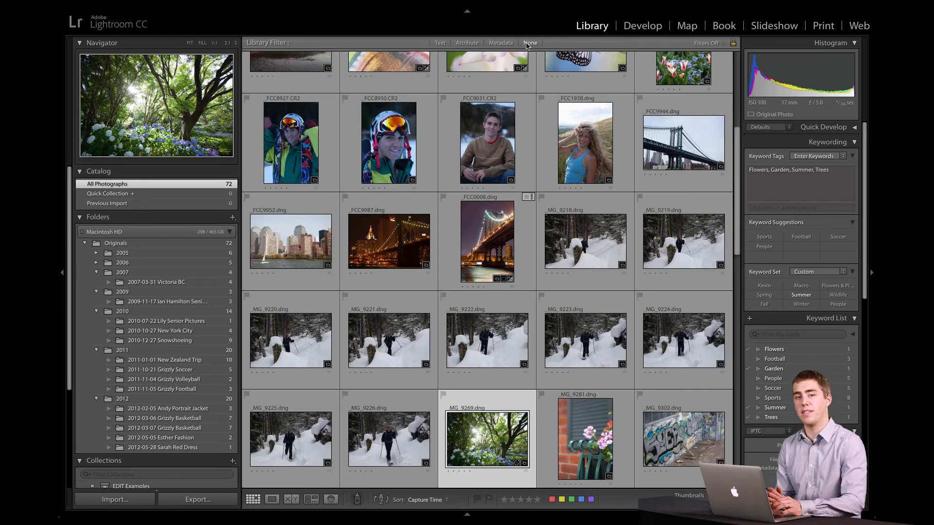